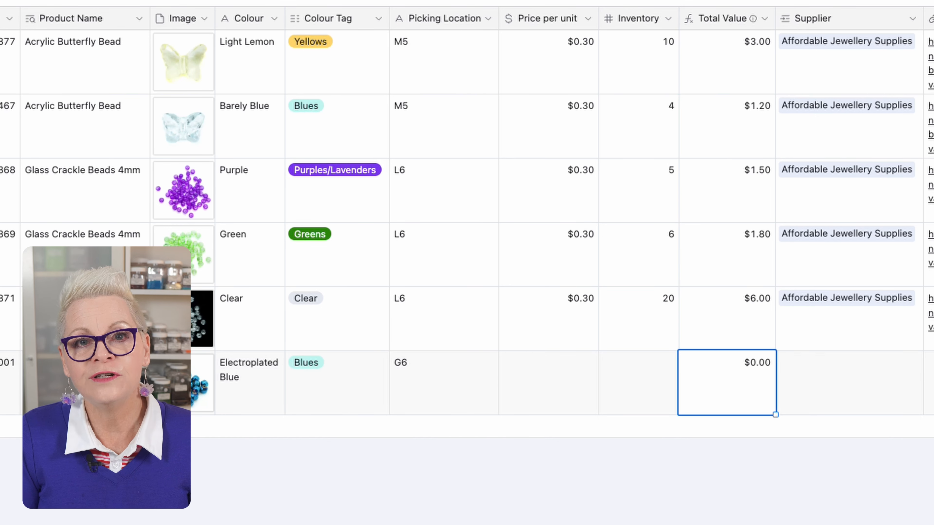
- Link Affordable Jewellery Supplies as the Electroplated Blue variant's supplier and paste the lbeads.com product address as its Supplier Reference URL
scroll(467, 221, right, 10)
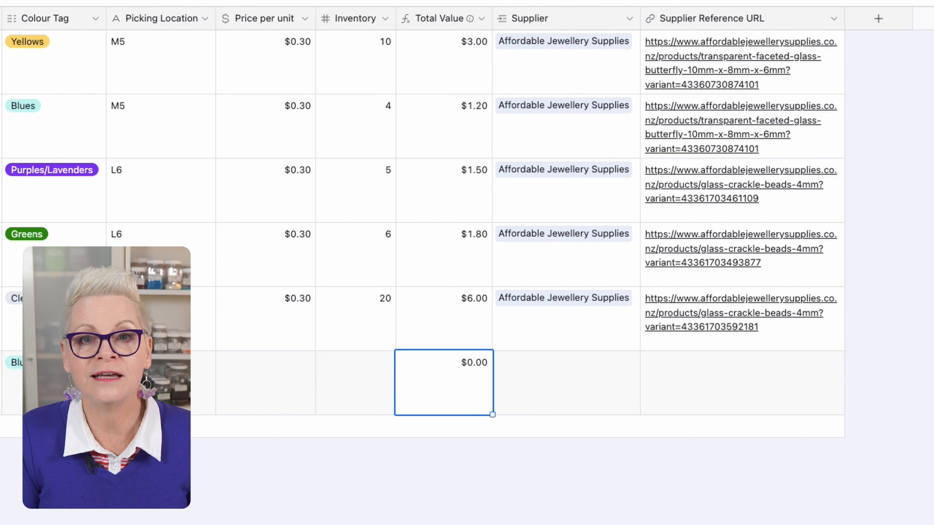
click(609, 387)
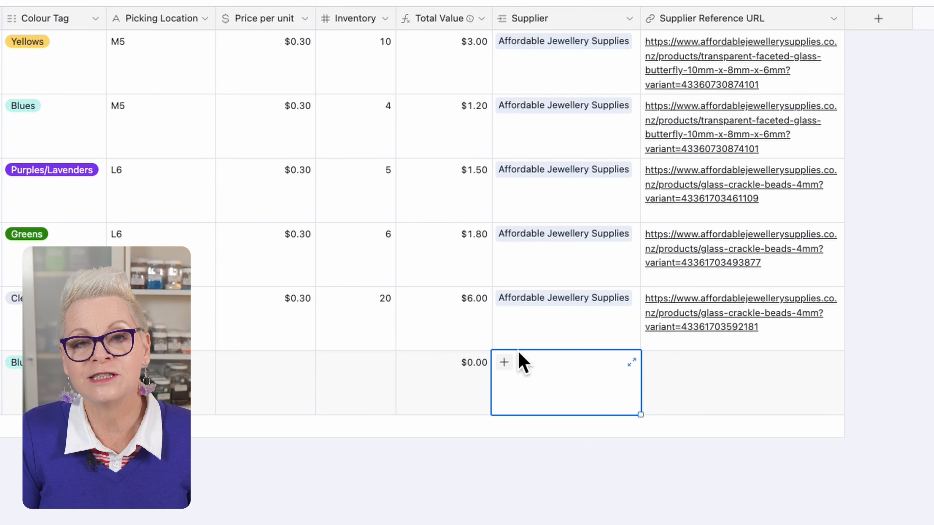
click(519, 359)
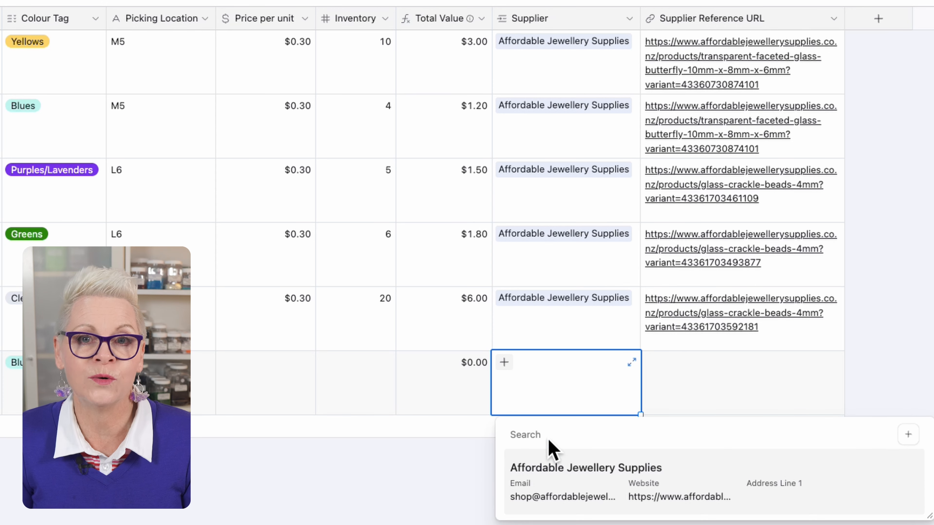
click(565, 460)
click(746, 386)
text(https://www.lbeads.com/p-1560646-electroplate-non-magnetic-synthetic-hematite-bead-strands-bicone-silver-plated.html)
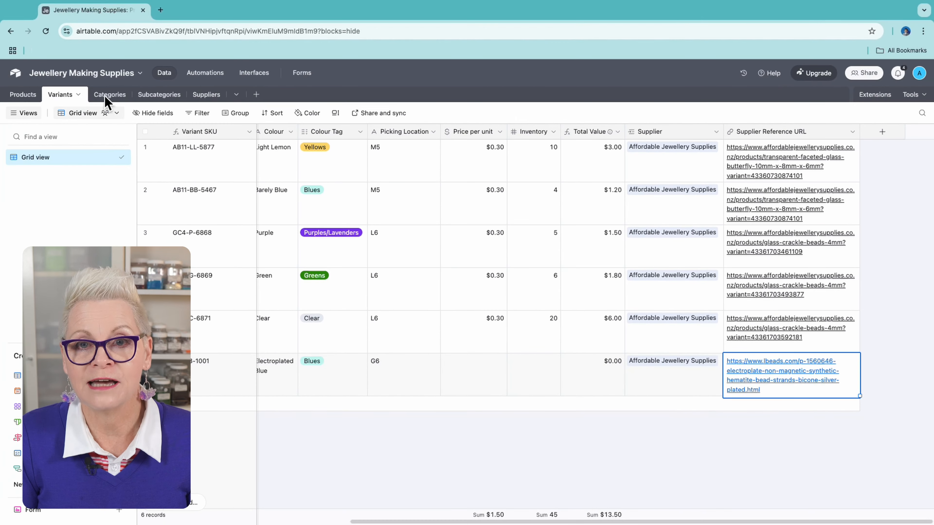
- Review the Categories table, including the products linked to Beads, and the list of names in the Subcategories table
click(108, 95)
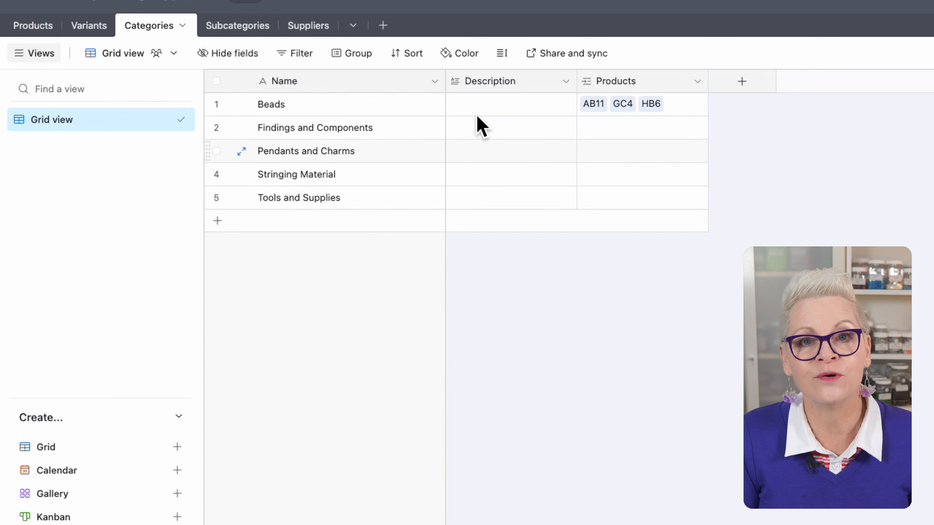
click(495, 94)
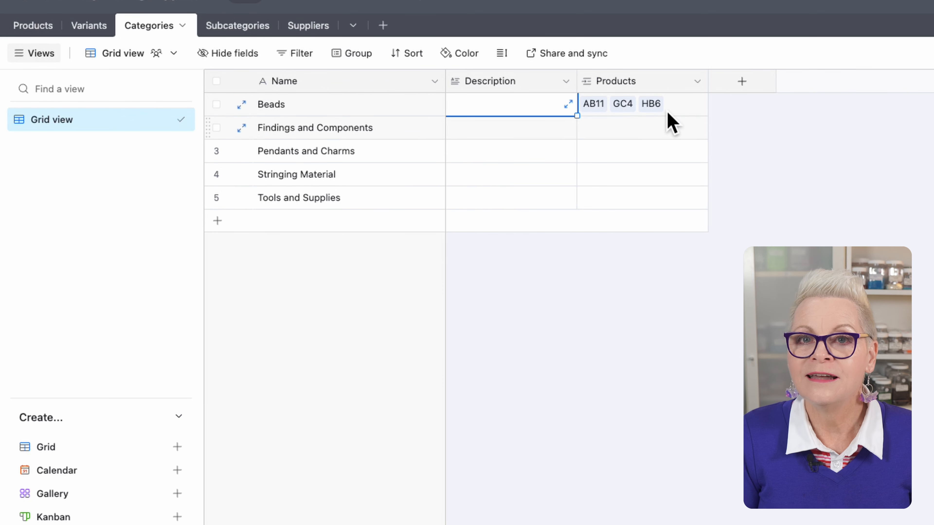
click(695, 96)
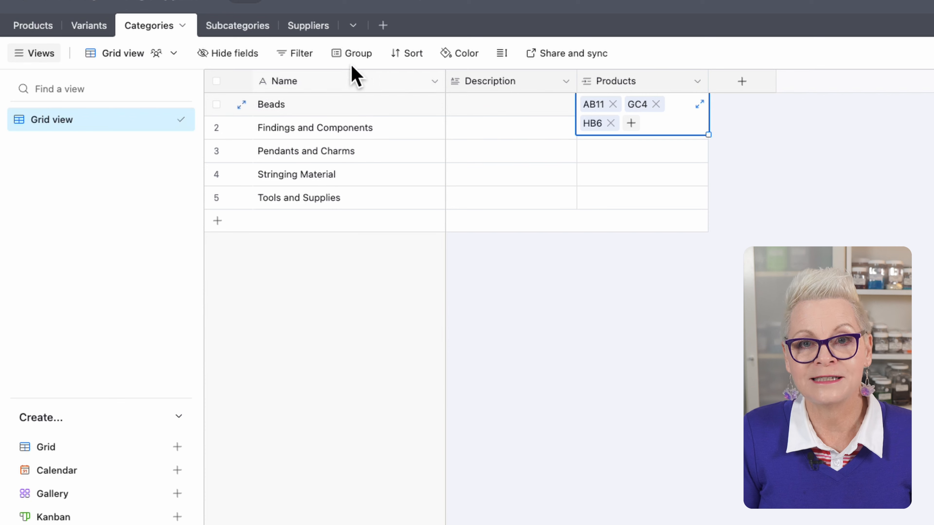
click(241, 16)
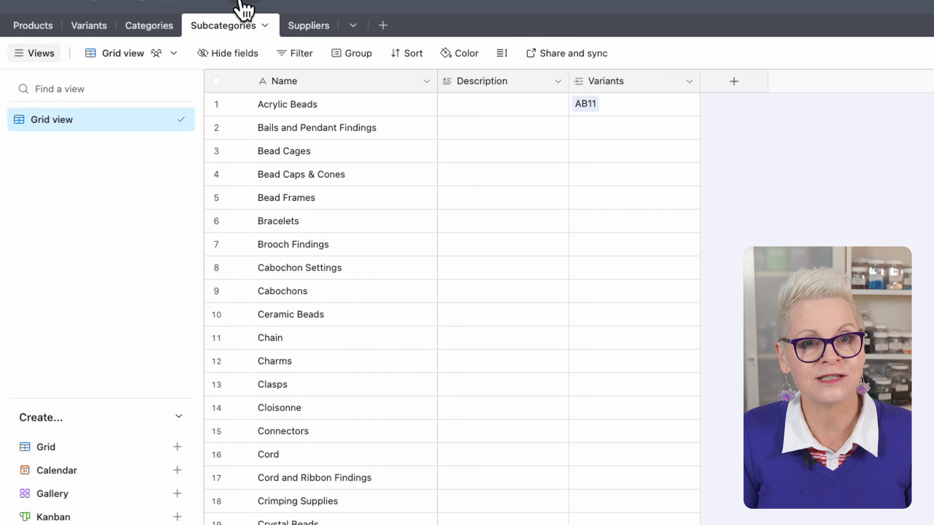
- Examine the Suppliers table and expand the Affordable Jewellery Supplies record to review its contact fields and linked variants
click(322, 22)
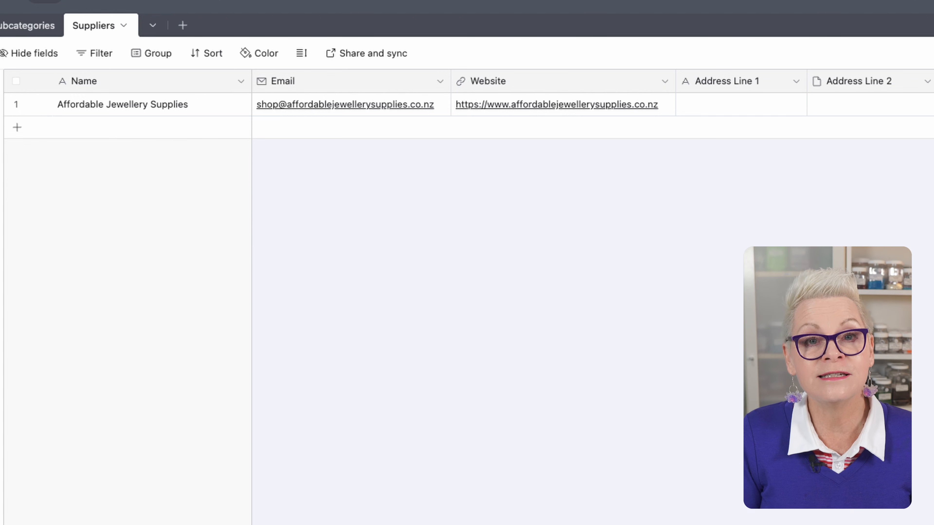
scroll(592, 295, right, 10)
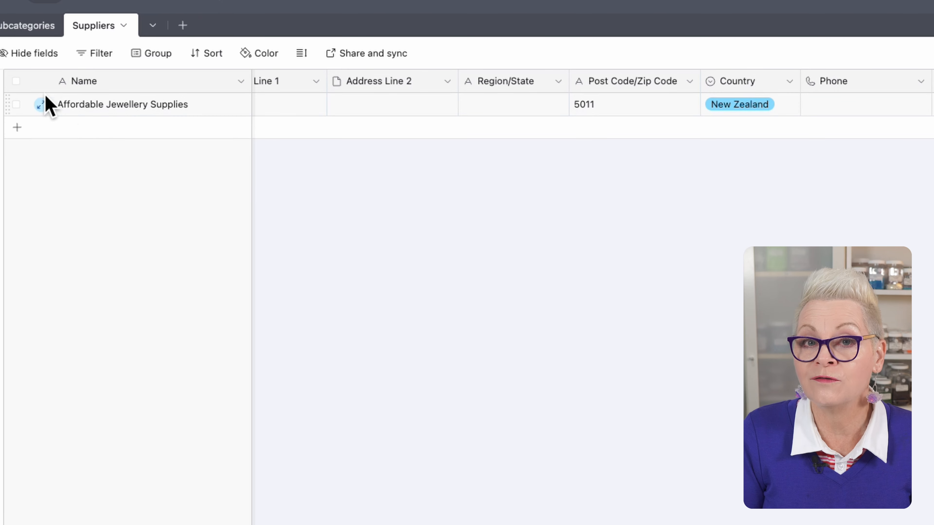
click(44, 101)
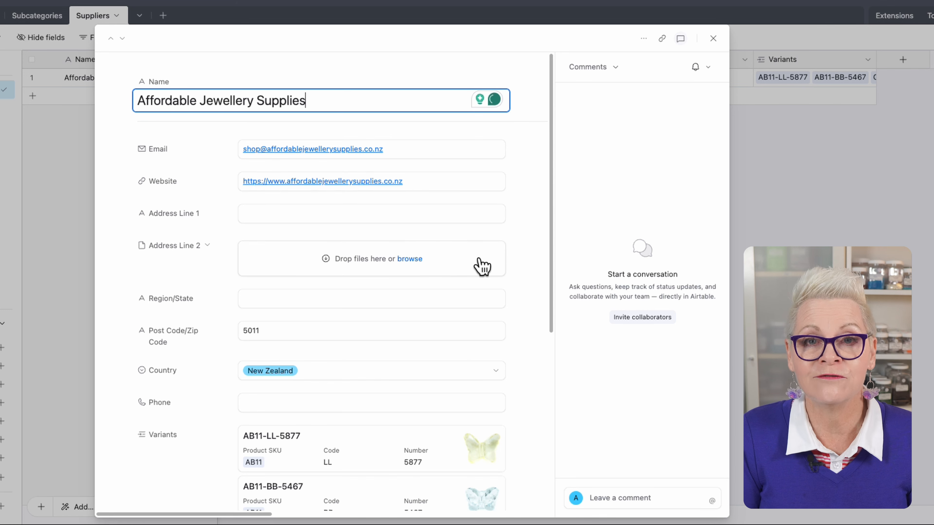
scroll(528, 271, down, 1)
scroll(526, 262, down, 3)
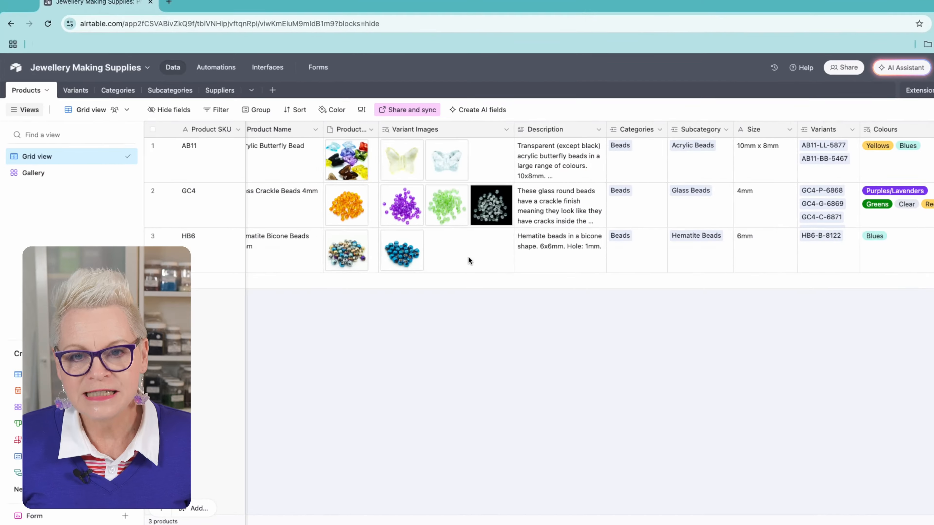
- Create a new linked variant record for the HB6 Hematite Bicone Beads product from its Variants field in the Products table
scroll(469, 257, left, 1)
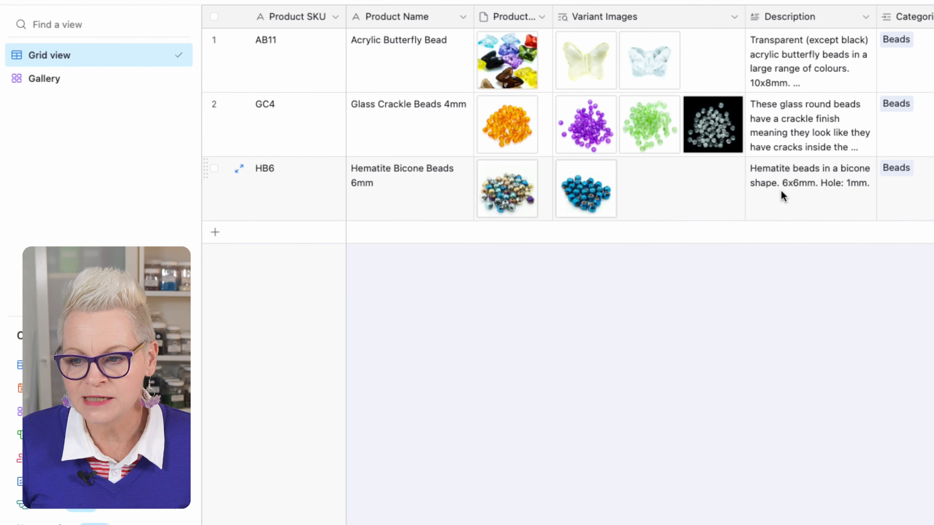
scroll(782, 196, right, 2)
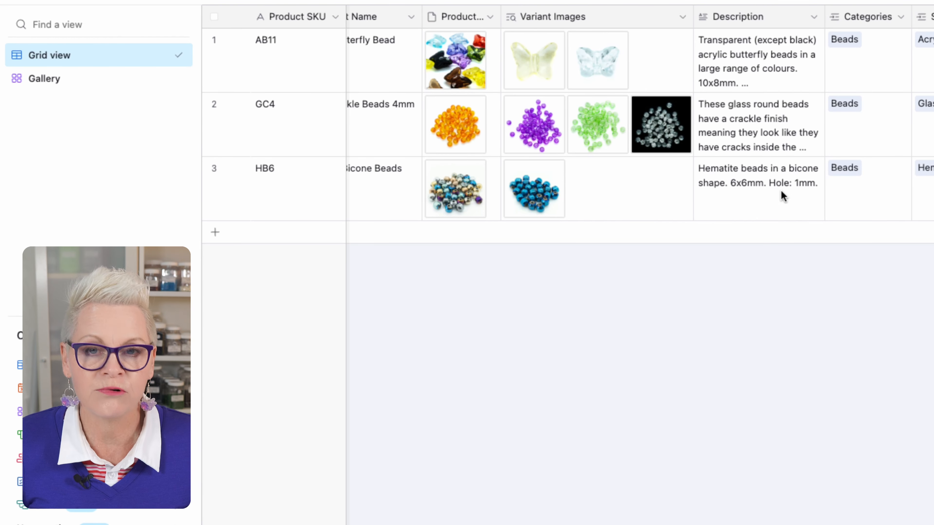
scroll(782, 196, right, 1)
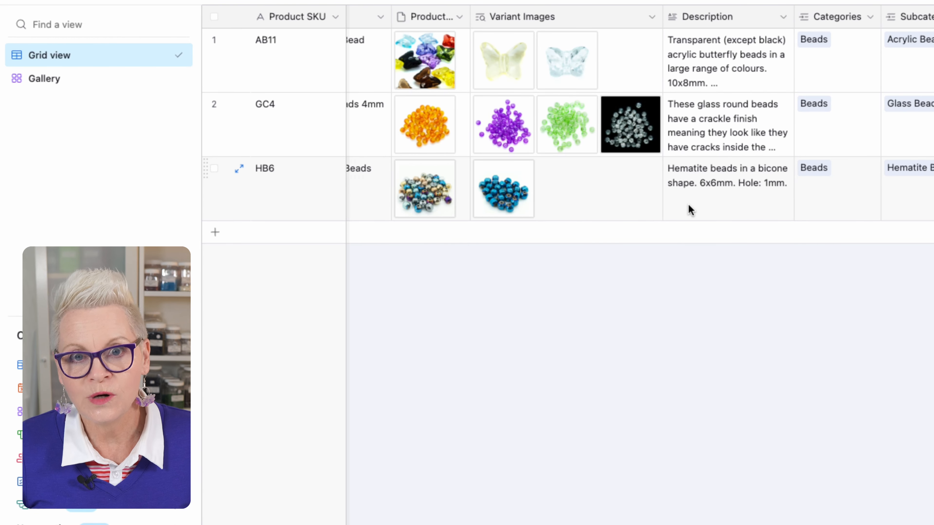
scroll(900, 209, right, 10)
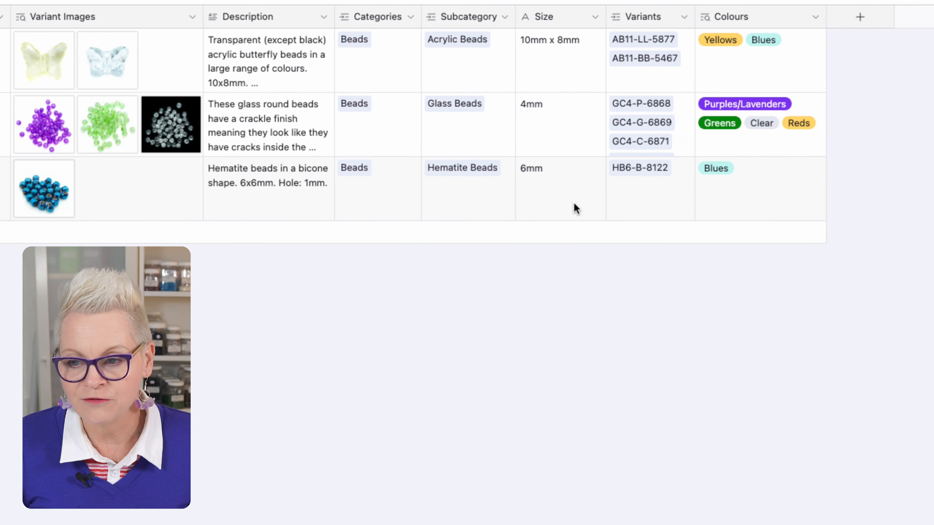
click(665, 200)
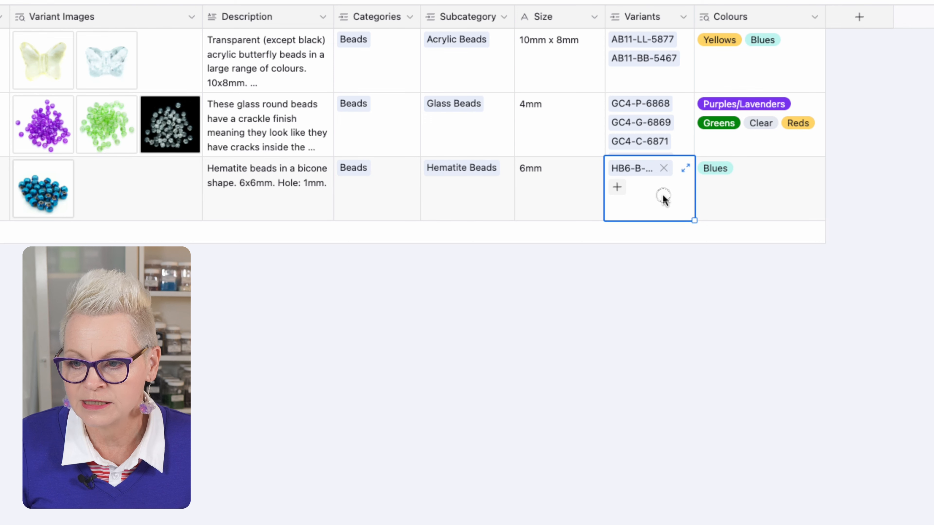
click(617, 189)
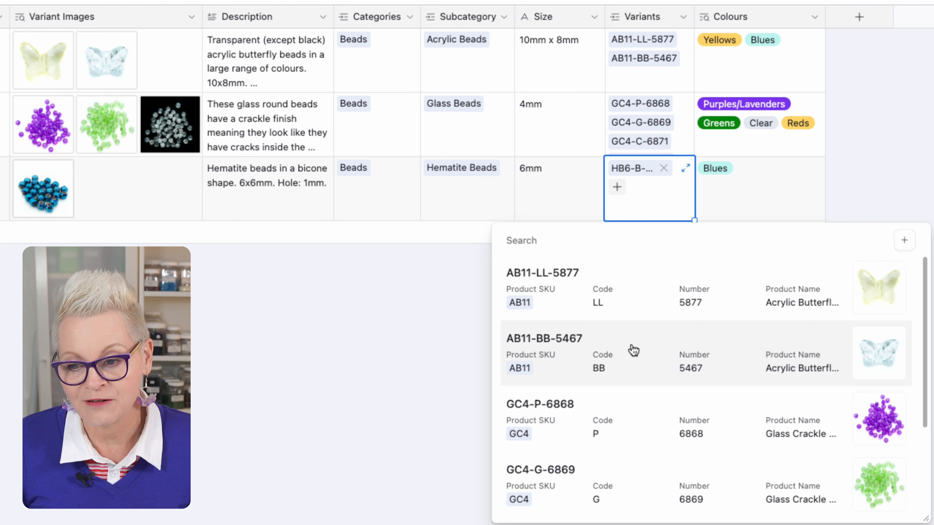
click(905, 243)
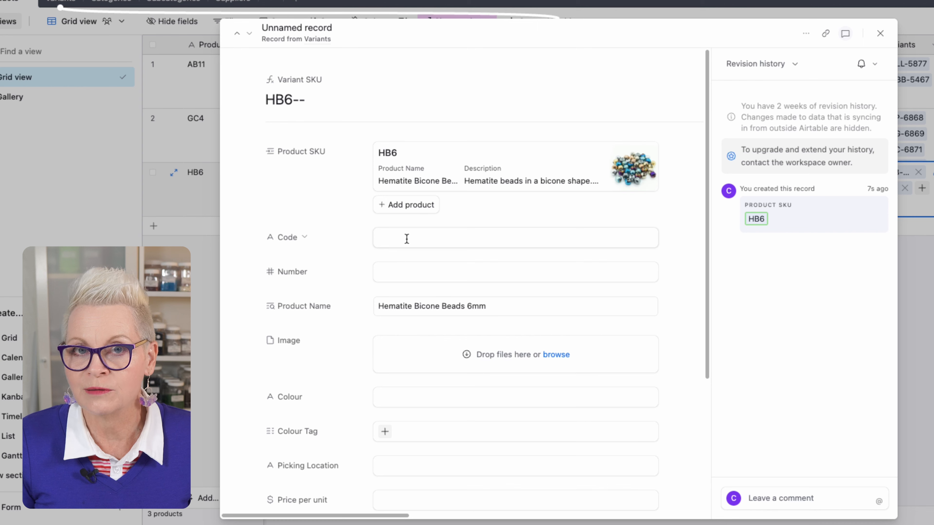
- Give the new HB6 variant the code P and number 8126, and attach the image file HB6-P-8126.jpg
click(407, 239)
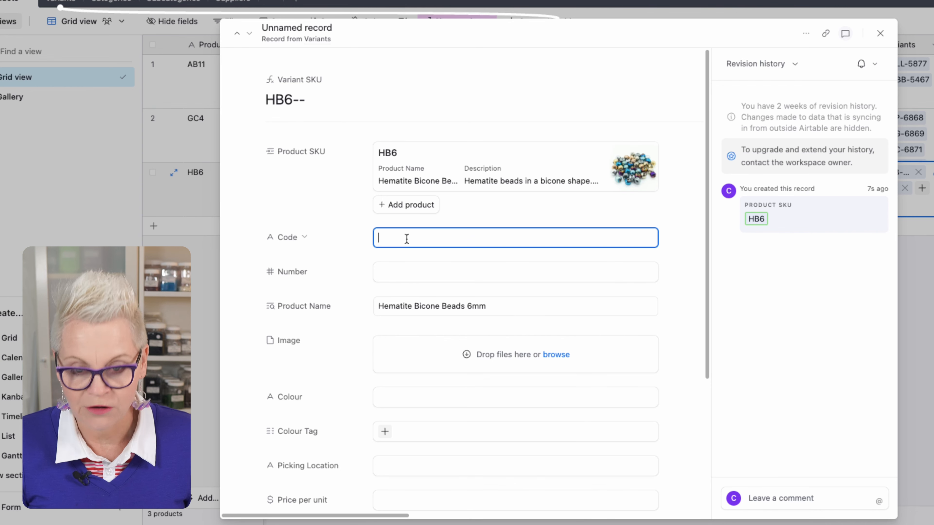
click(411, 277)
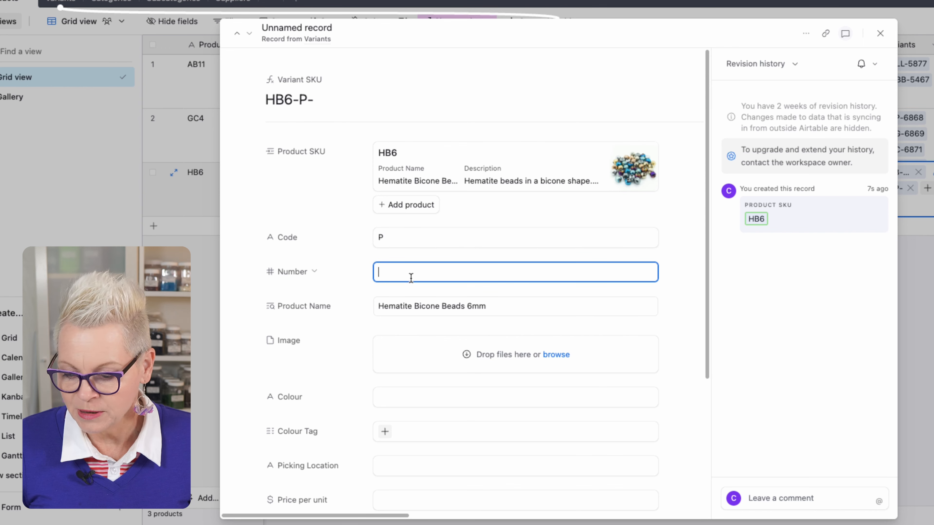
text(8126)
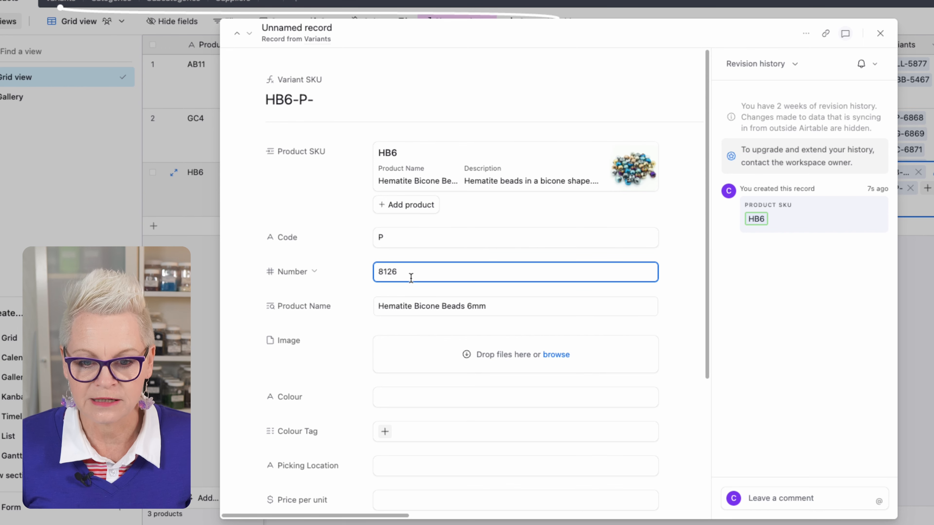
scroll(411, 276, down, 4)
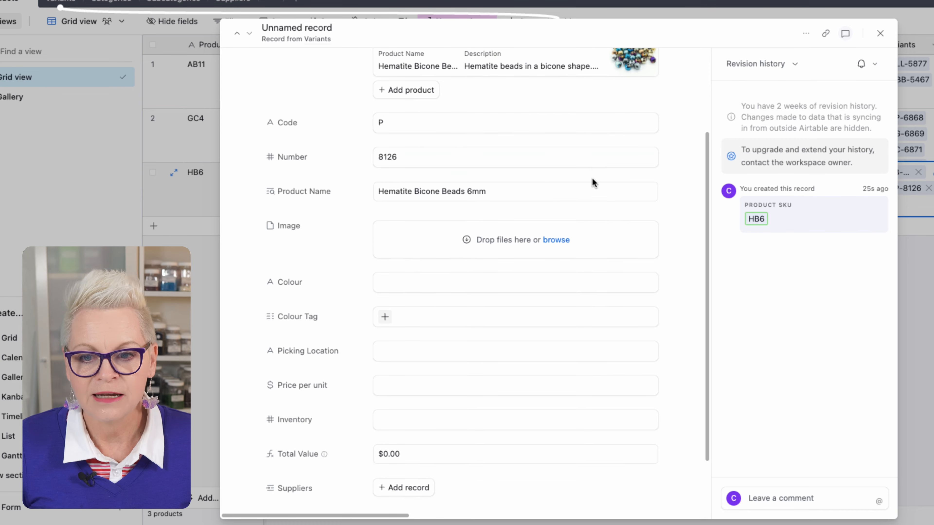
drag(583, 83, 473, 242)
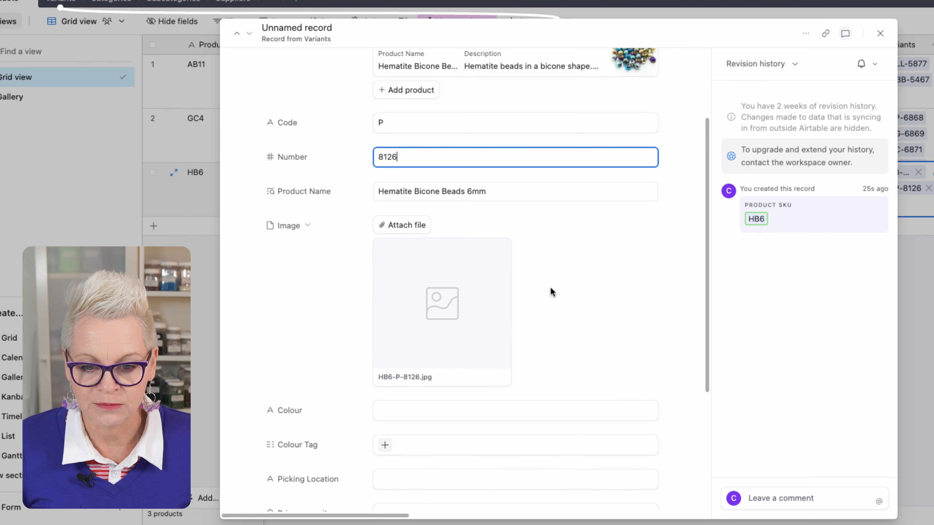
- Enter Electroplated Purple as the variant's colour and assign it the Purples/Lavenders colour tag
scroll(550, 291, down, 5)
click(435, 212)
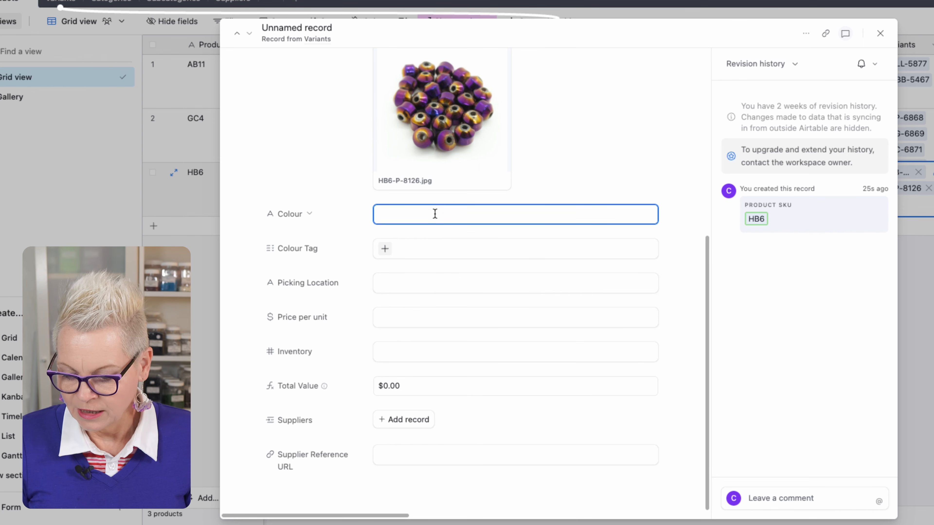
text(Electro)
text(plate)
key(BackSpace)
text(lated Purpl)
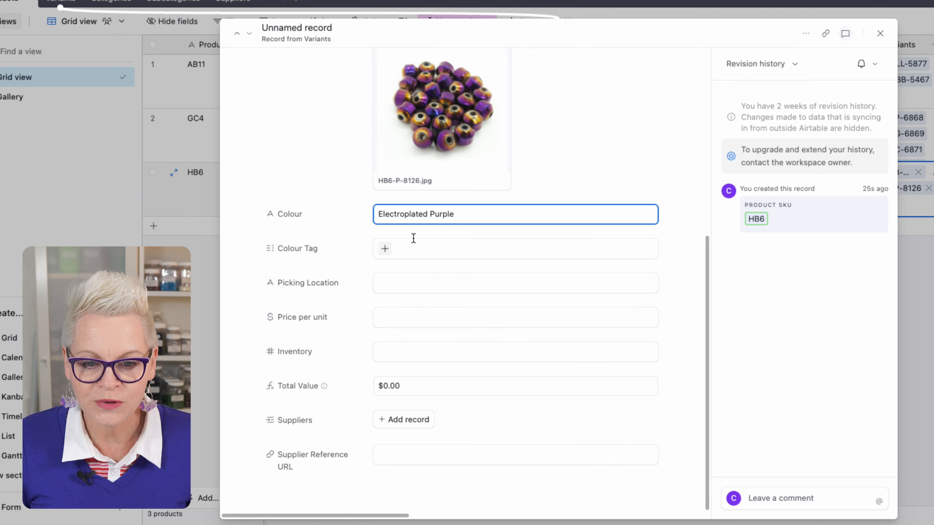
click(385, 249)
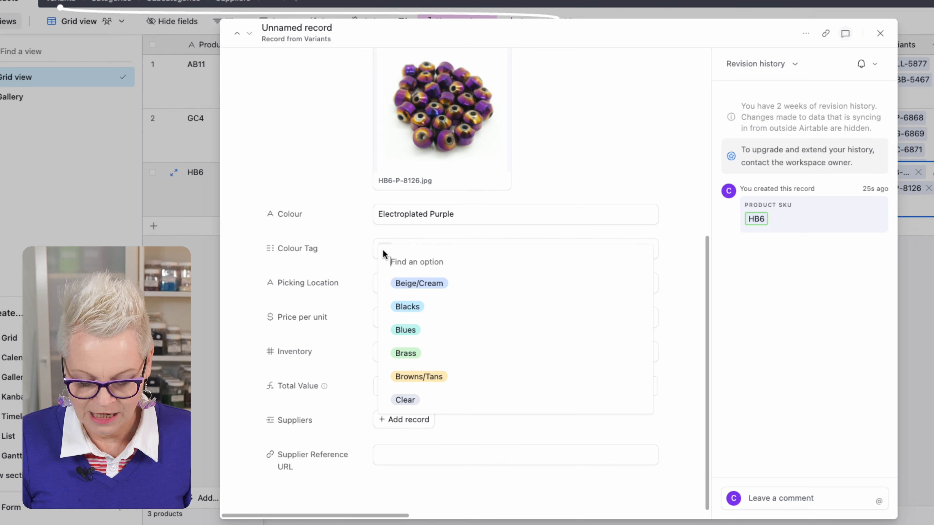
text(pur)
- Set the purple variant's picking location to G6 and its price per unit to $0.30, and open its inventory field
click(404, 283)
text(G6)
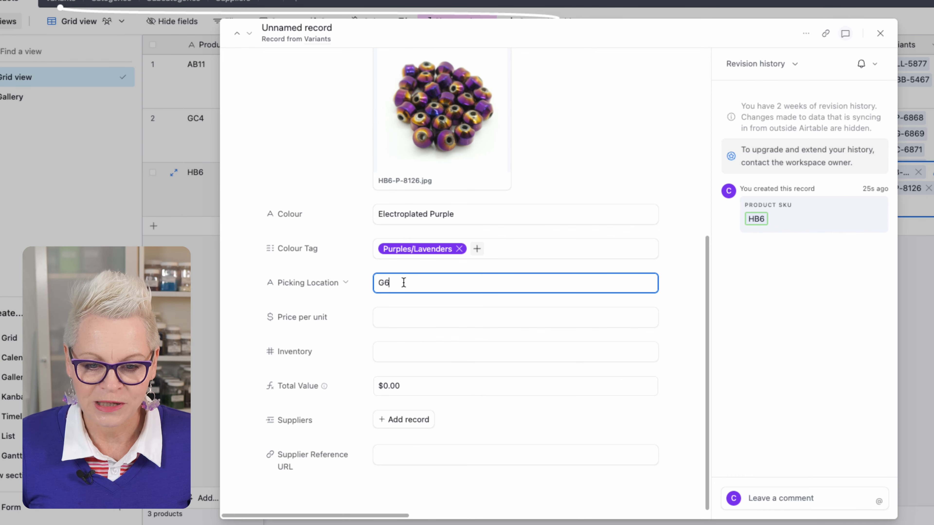
click(390, 316)
text(0.30)
click(418, 354)
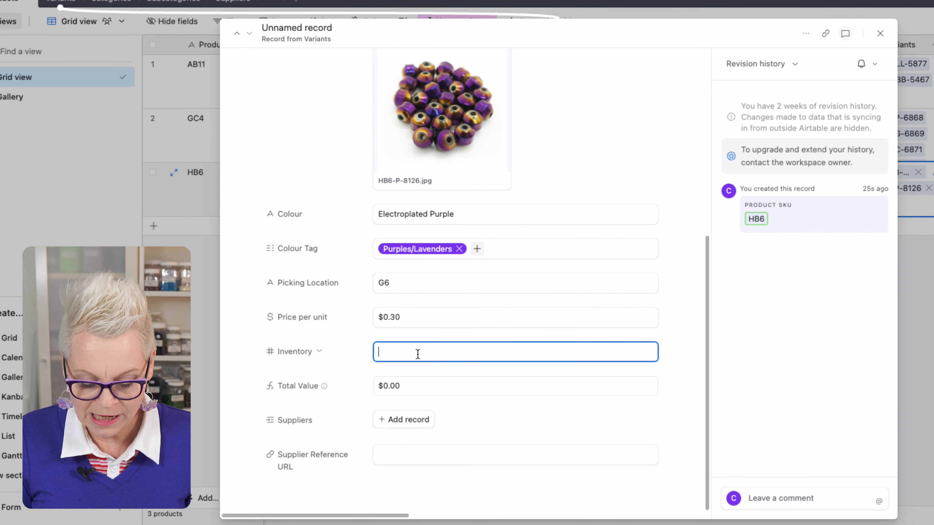
scroll(455, 404, up, 1)
click(472, 441)
click(446, 459)
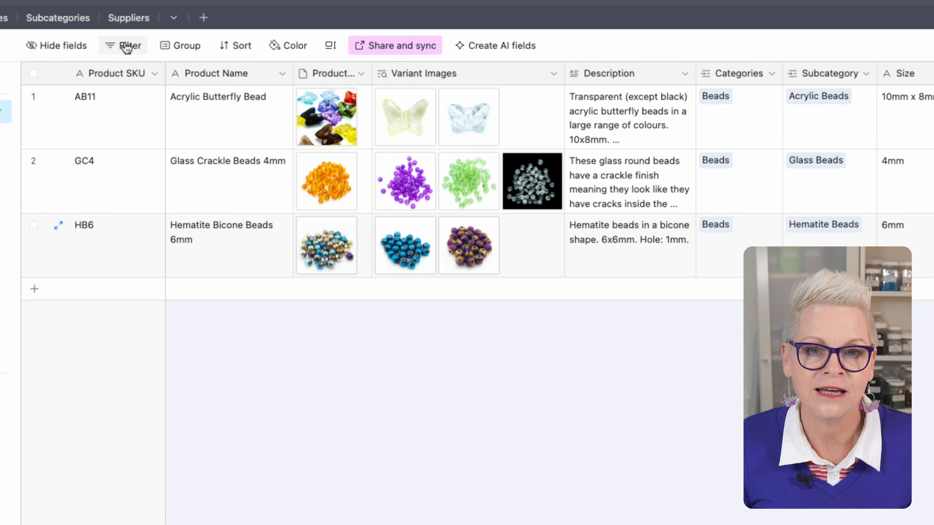
- Filter the products view to records whose Subcategory has any of Glass Beads
click(127, 47)
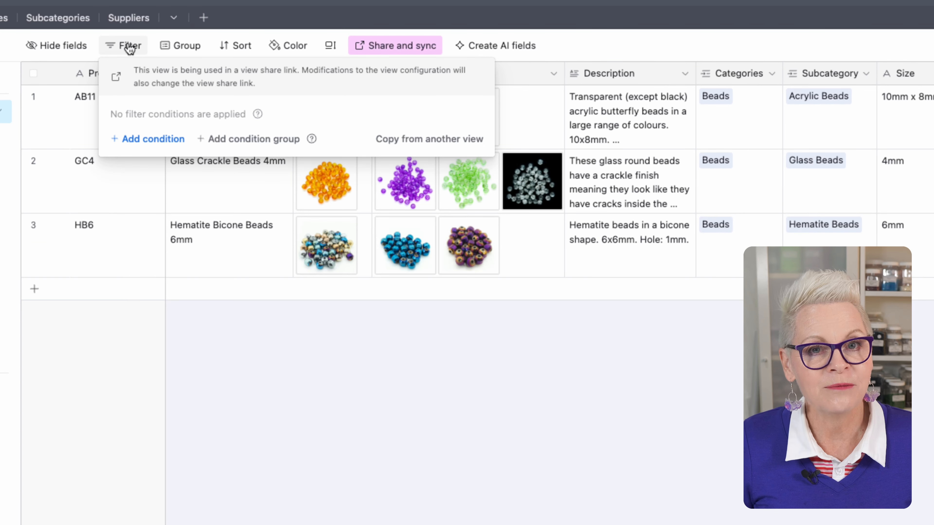
click(151, 140)
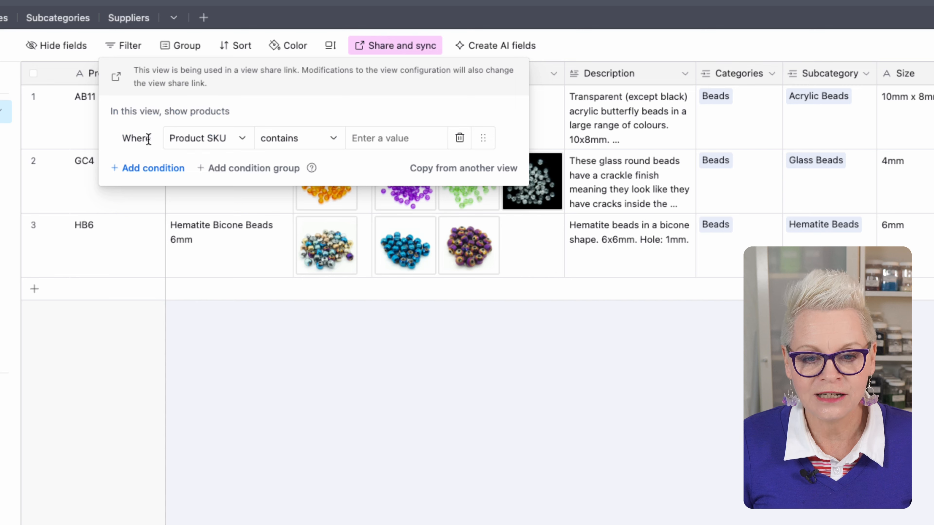
click(240, 139)
text(sub)
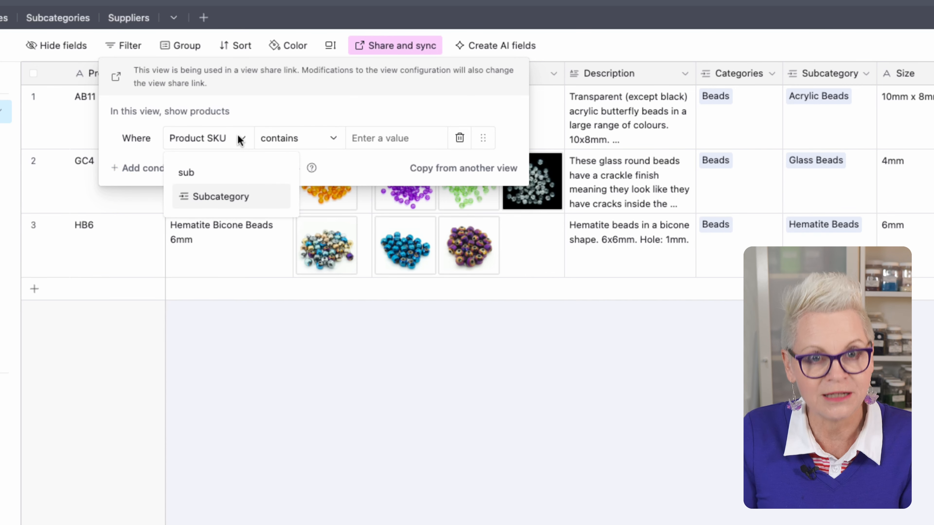
click(236, 197)
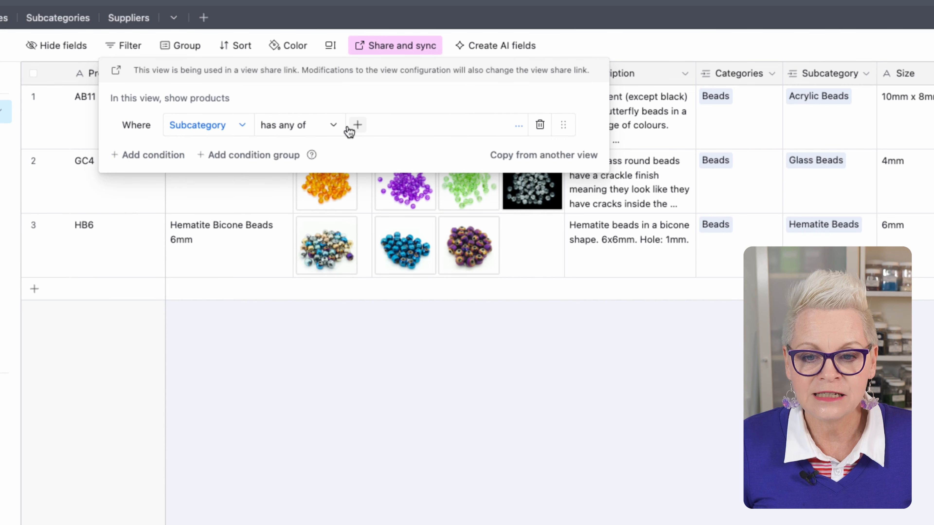
click(357, 126)
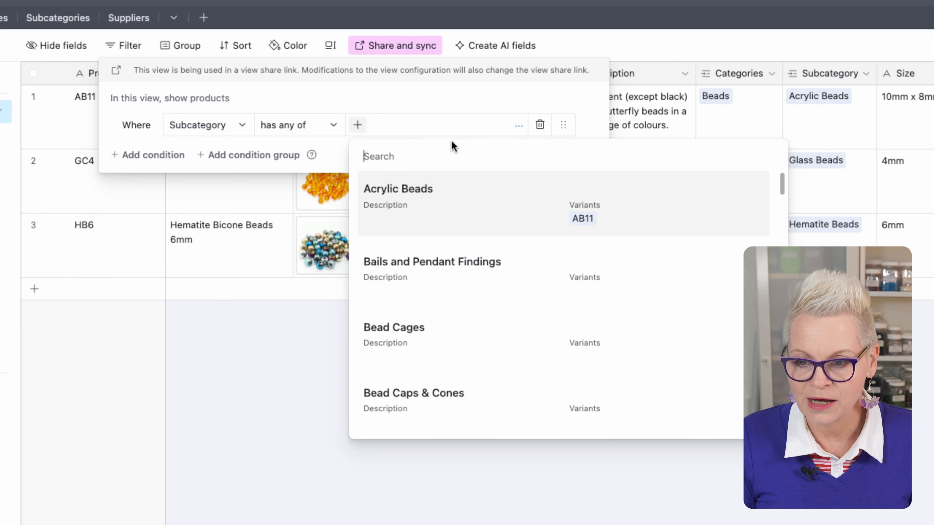
text(glass)
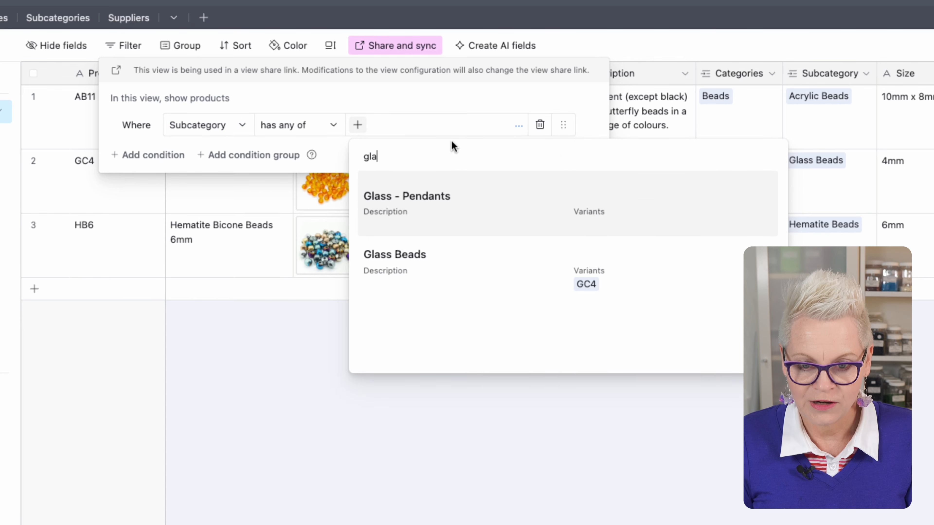
click(441, 241)
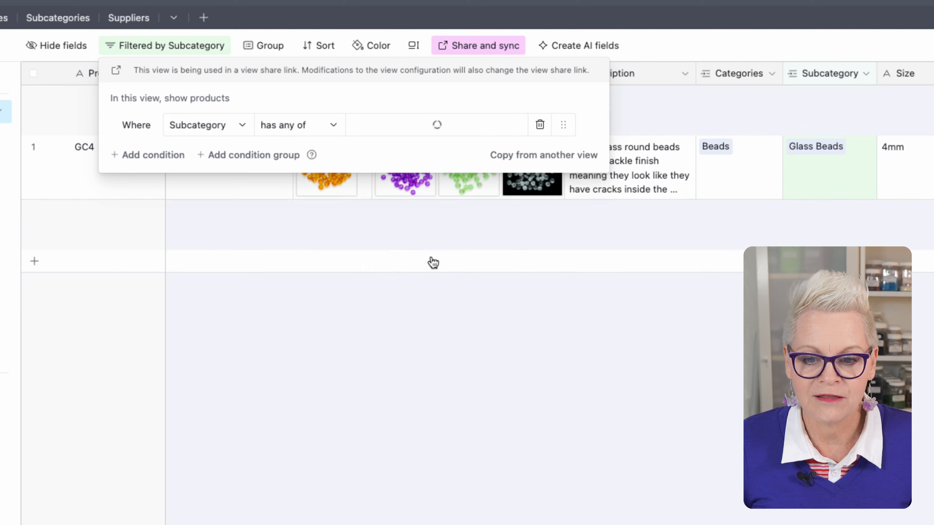
click(444, 252)
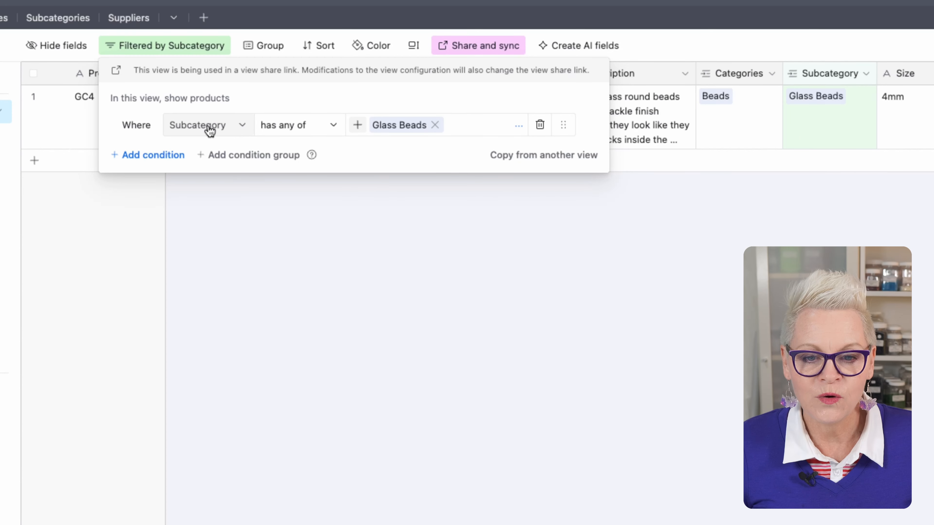
- Switch the filter condition to Size contains 4mm, and delete that condition after viewing the matching products
click(243, 127)
scroll(236, 206, up, 1)
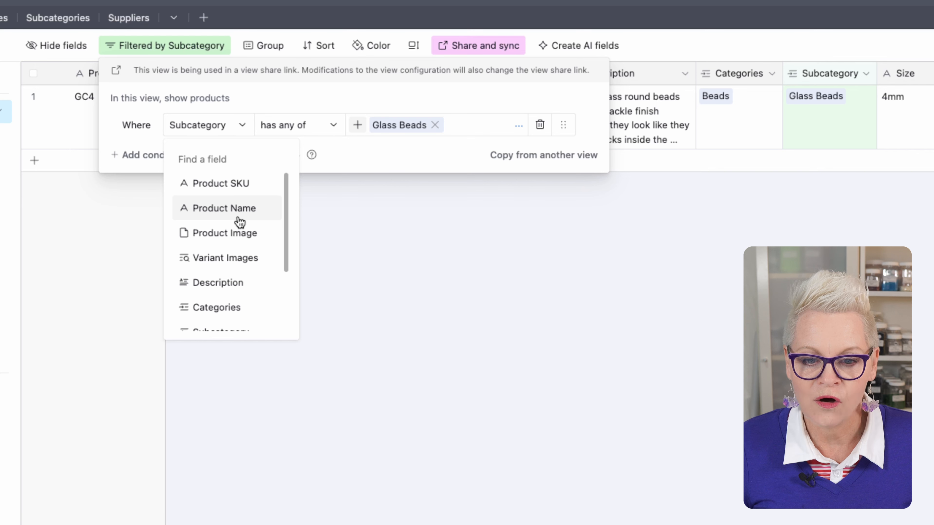
scroll(240, 222, down, 3)
click(226, 269)
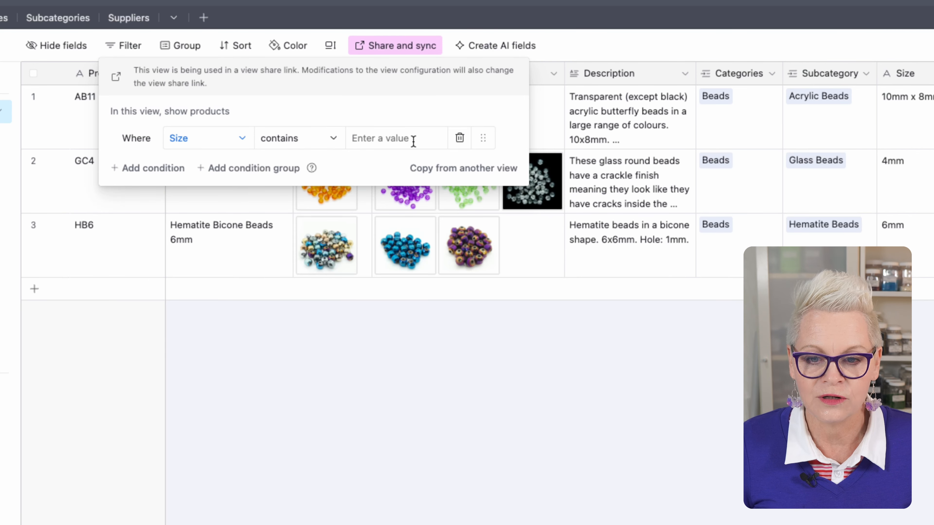
click(405, 141)
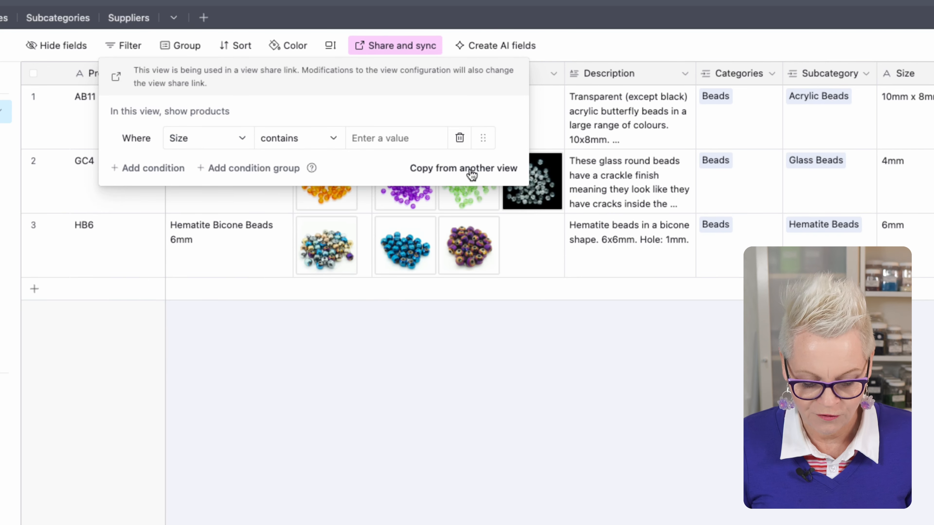
text(4mm)
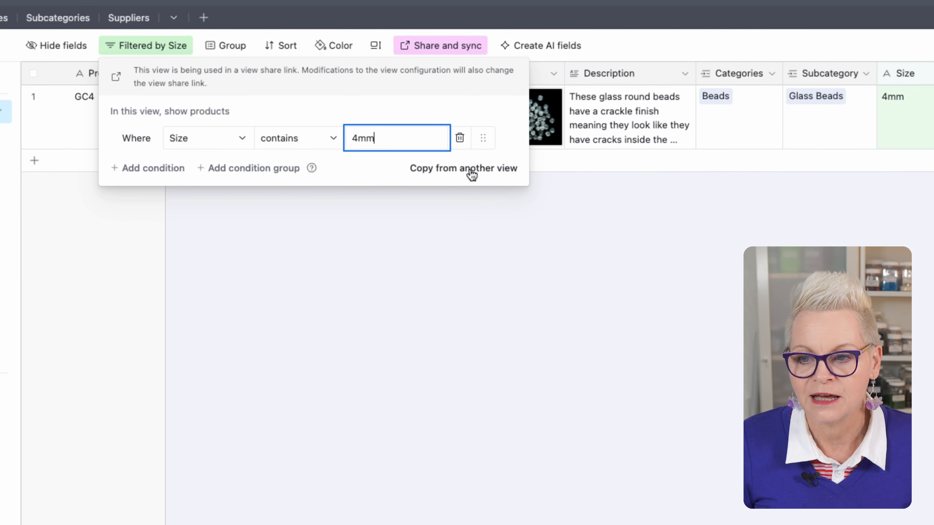
click(459, 139)
- Add a new filter condition limiting the products to the Glass Beads subcategory
click(159, 138)
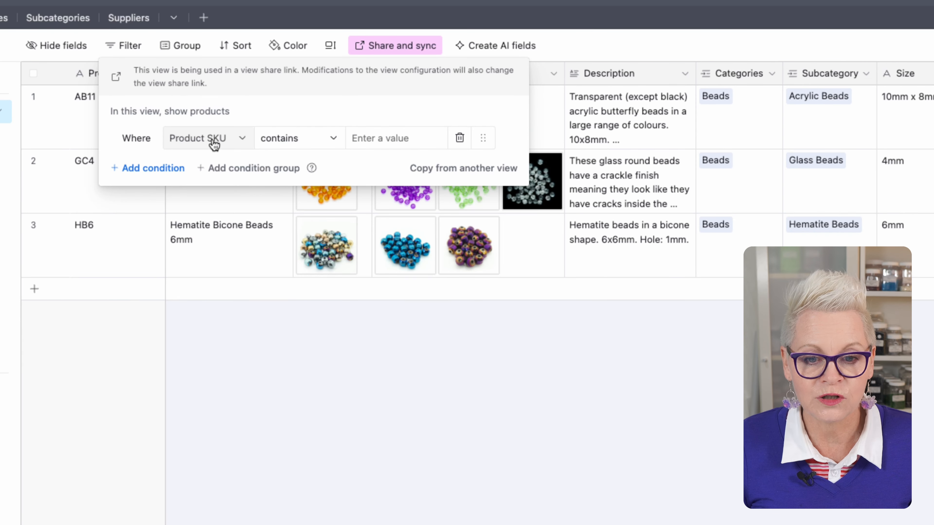
click(237, 141)
text(sub)
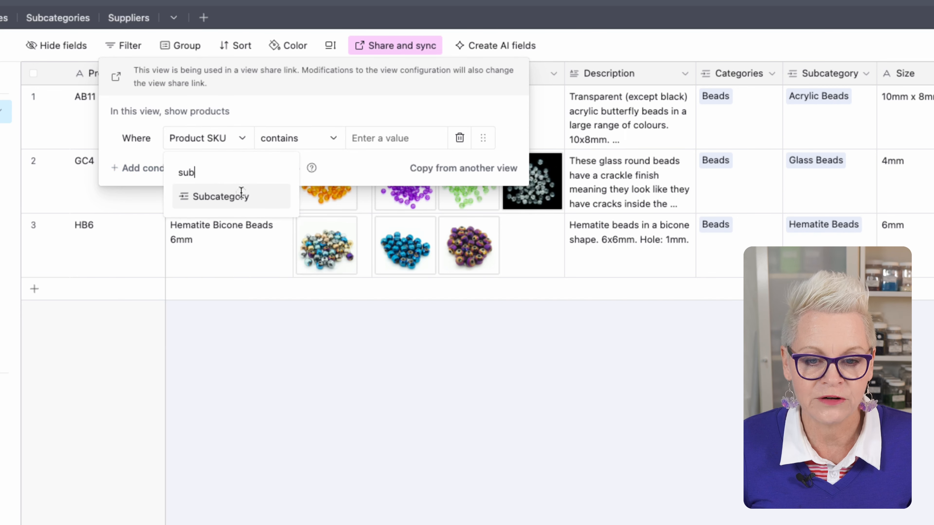
click(241, 192)
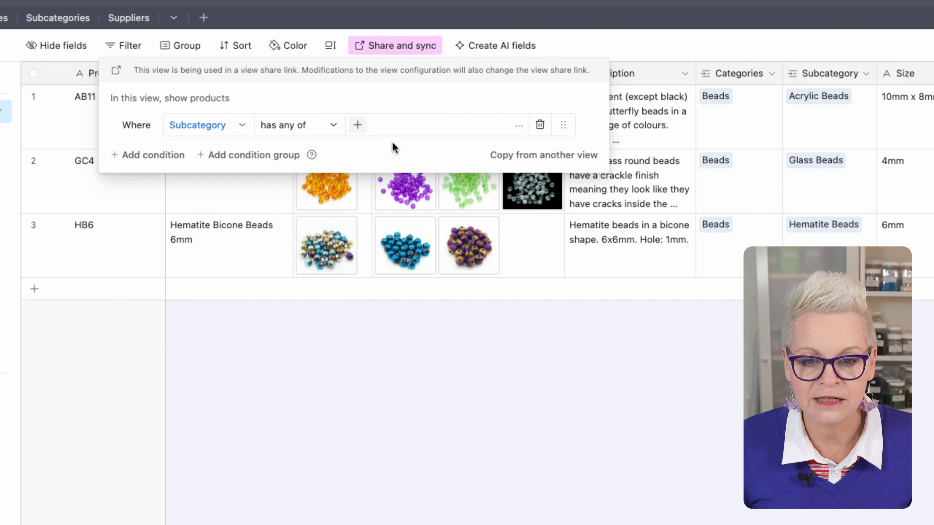
click(357, 125)
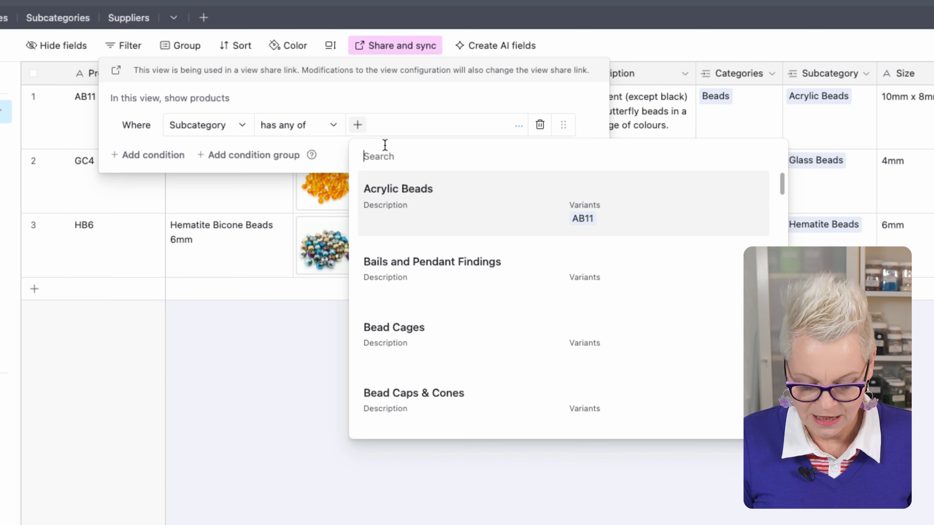
text(glas)
click(417, 255)
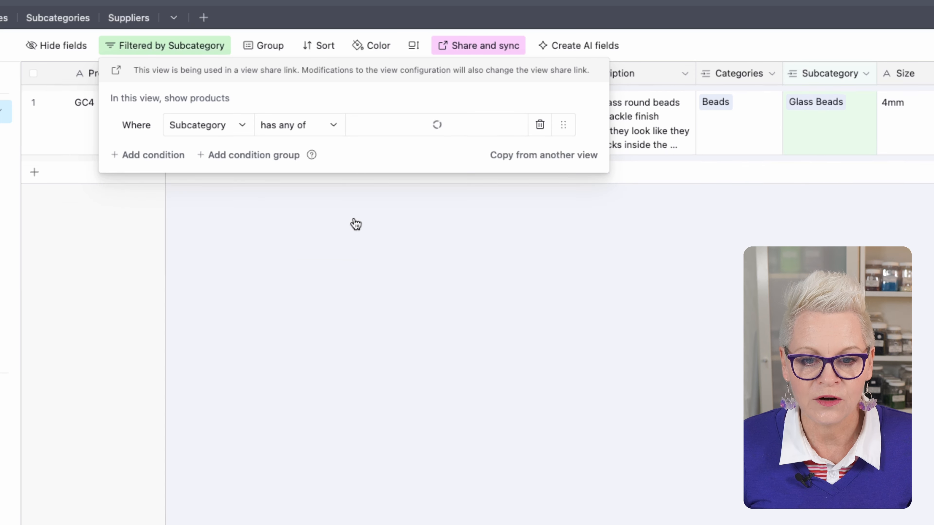
- Add a second filter condition, joined with "and", requiring Size to contain 4mm
click(163, 155)
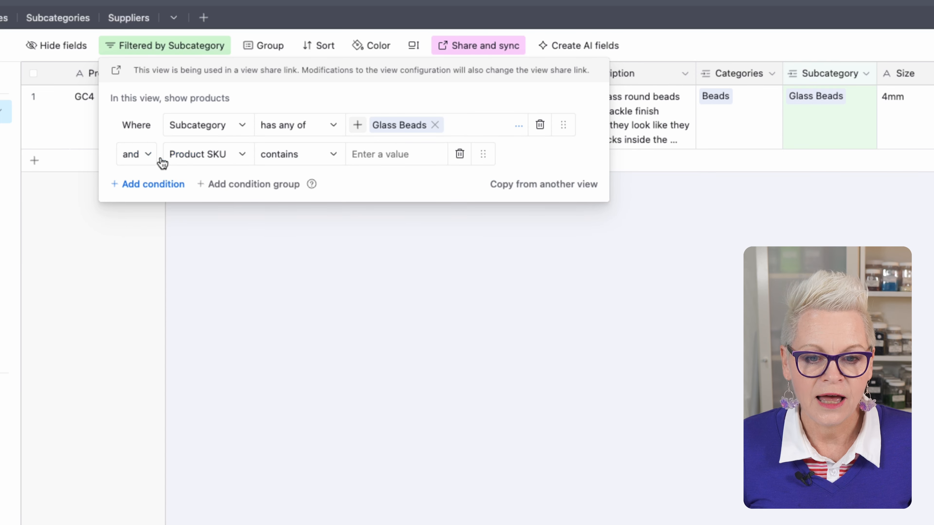
click(224, 154)
text(siz)
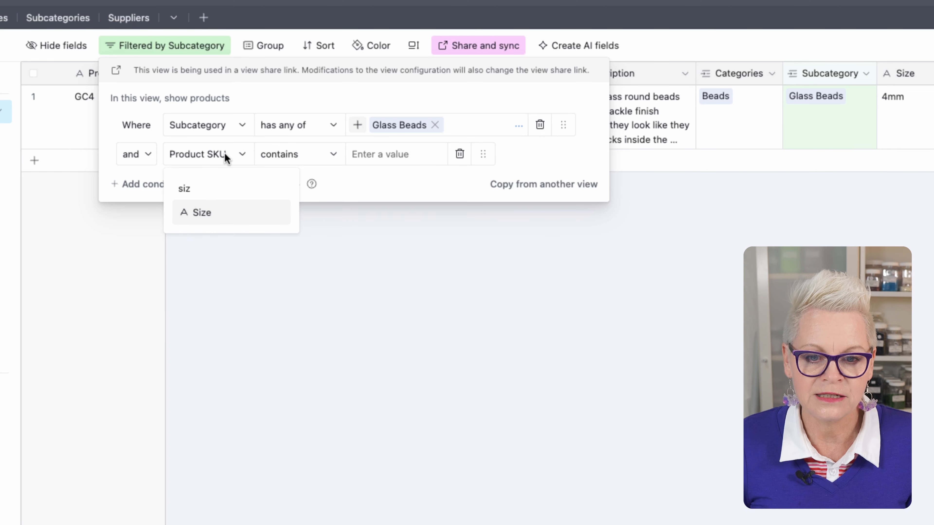
click(241, 212)
click(382, 155)
text(4mm)
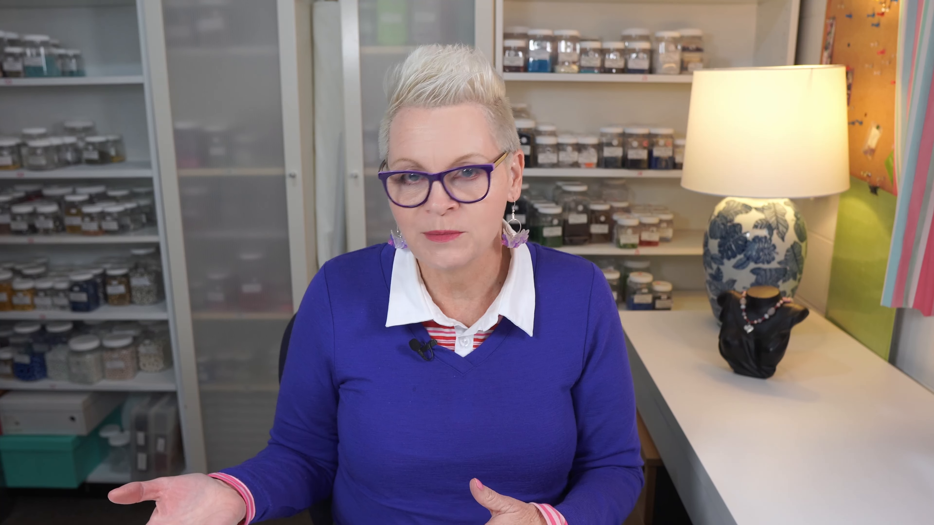